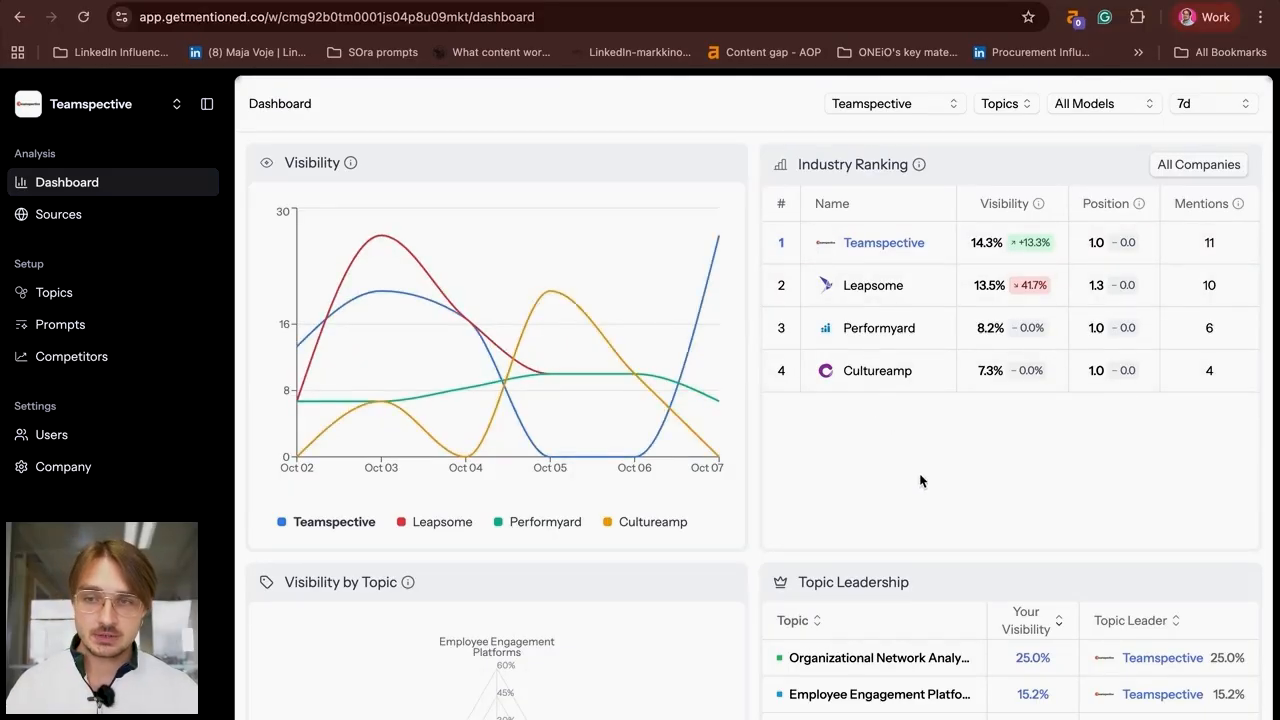
Look over the dashboard's visibility sections and the cited domains in Sources, including polinode.com
scroll(919, 473, "down", 5)
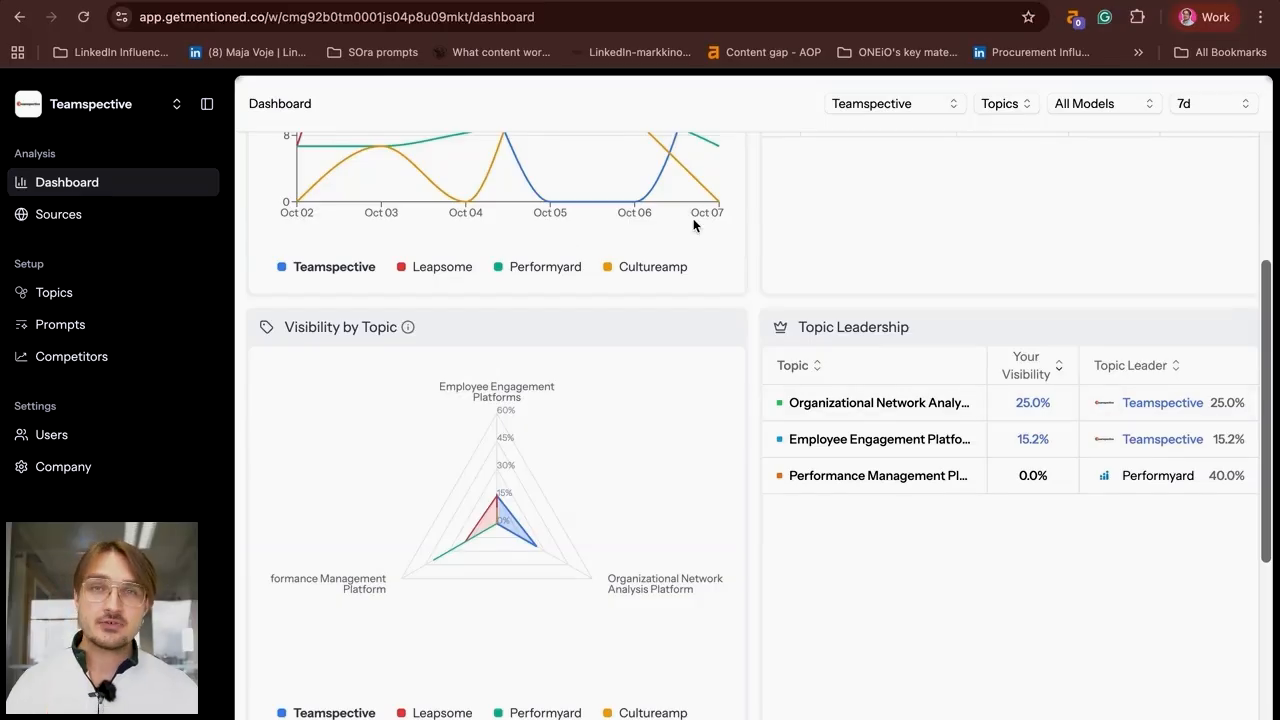
left_click(80, 222)
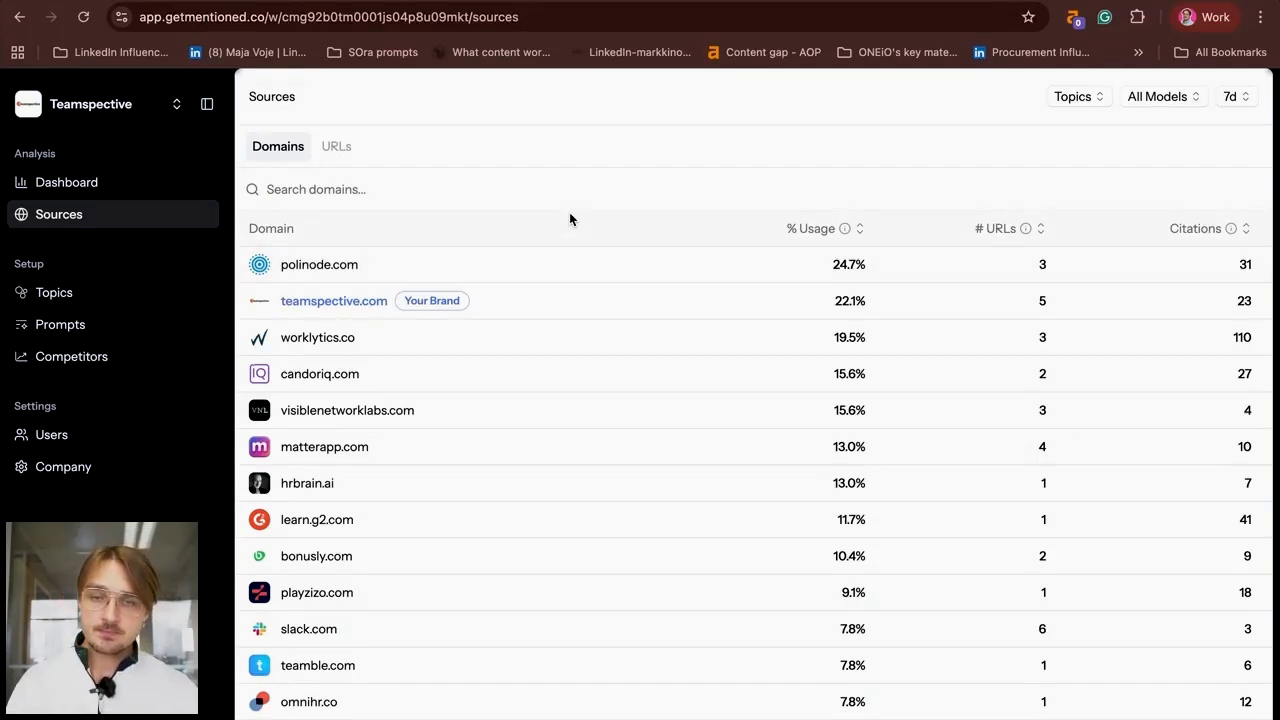
left_click(309, 272)
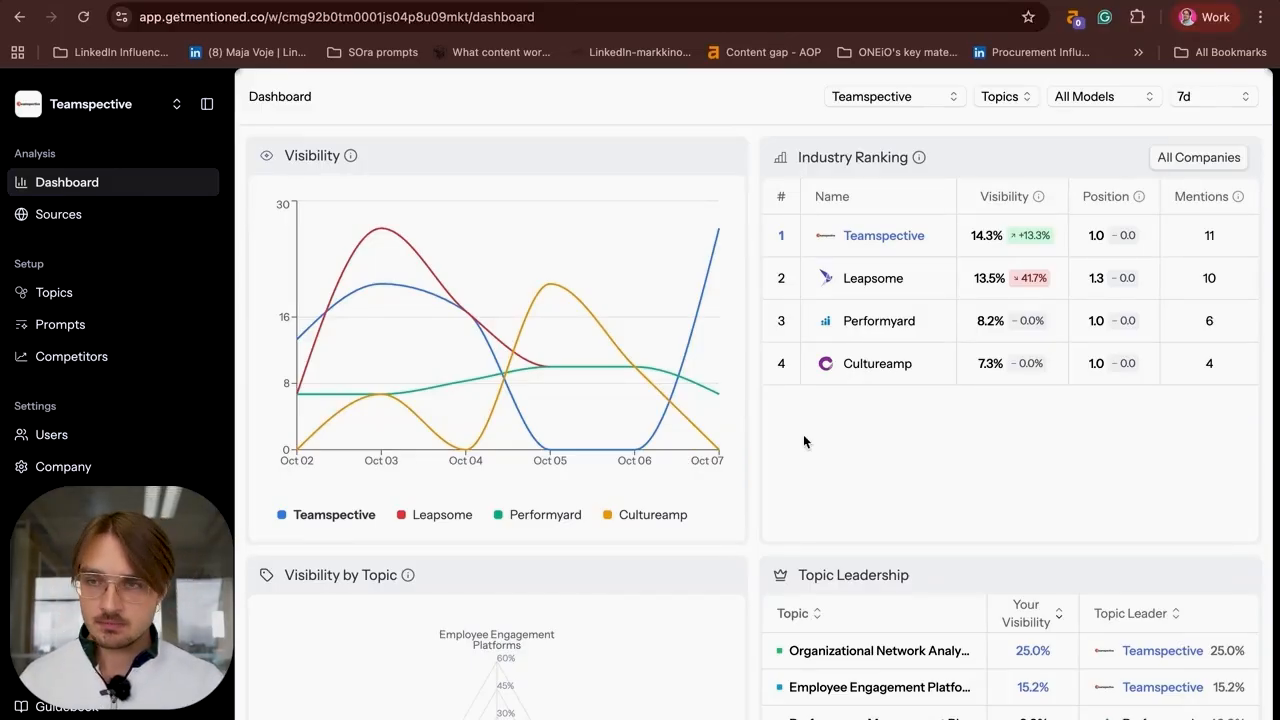
Examine the dashboard's visibility chart, industry ranking, visibility by topic and topic leadership
left_click(1075, 100)
left_click(846, 426)
scroll(845, 427, "down", 1)
scroll(848, 428, "down", 3)
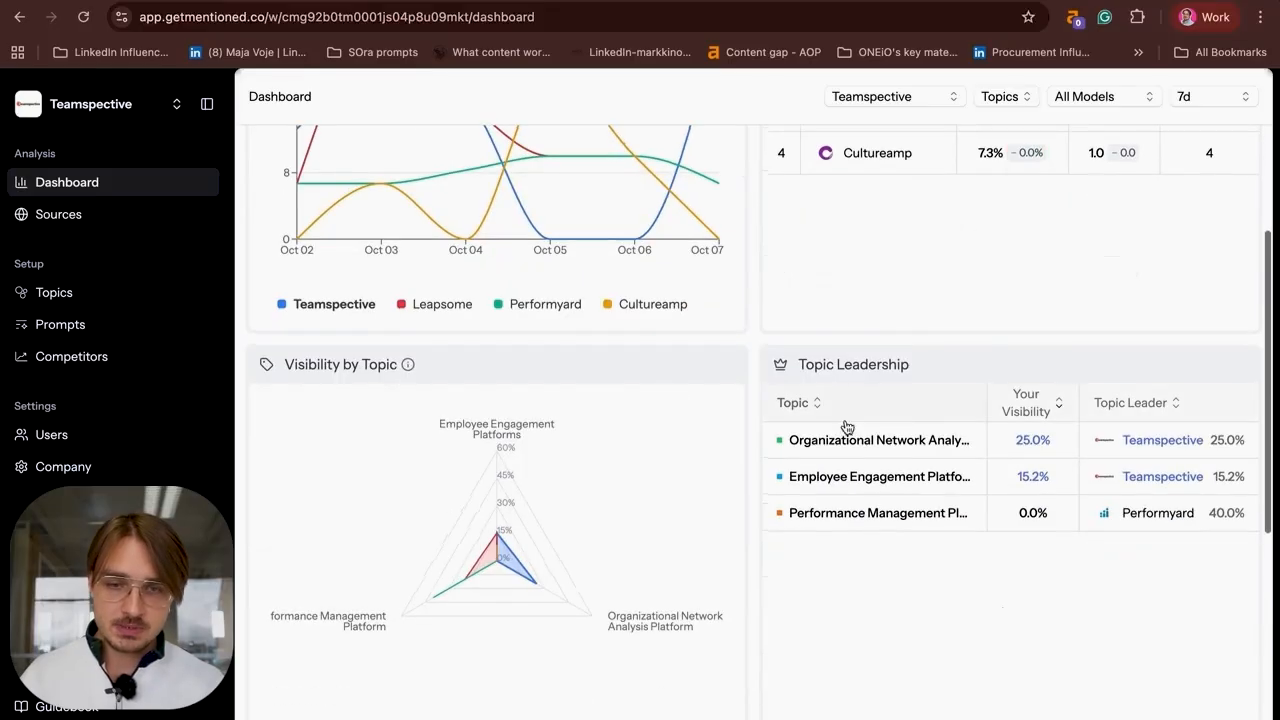
scroll(848, 428, "up", 4)
scroll(1013, 492, "down", 6)
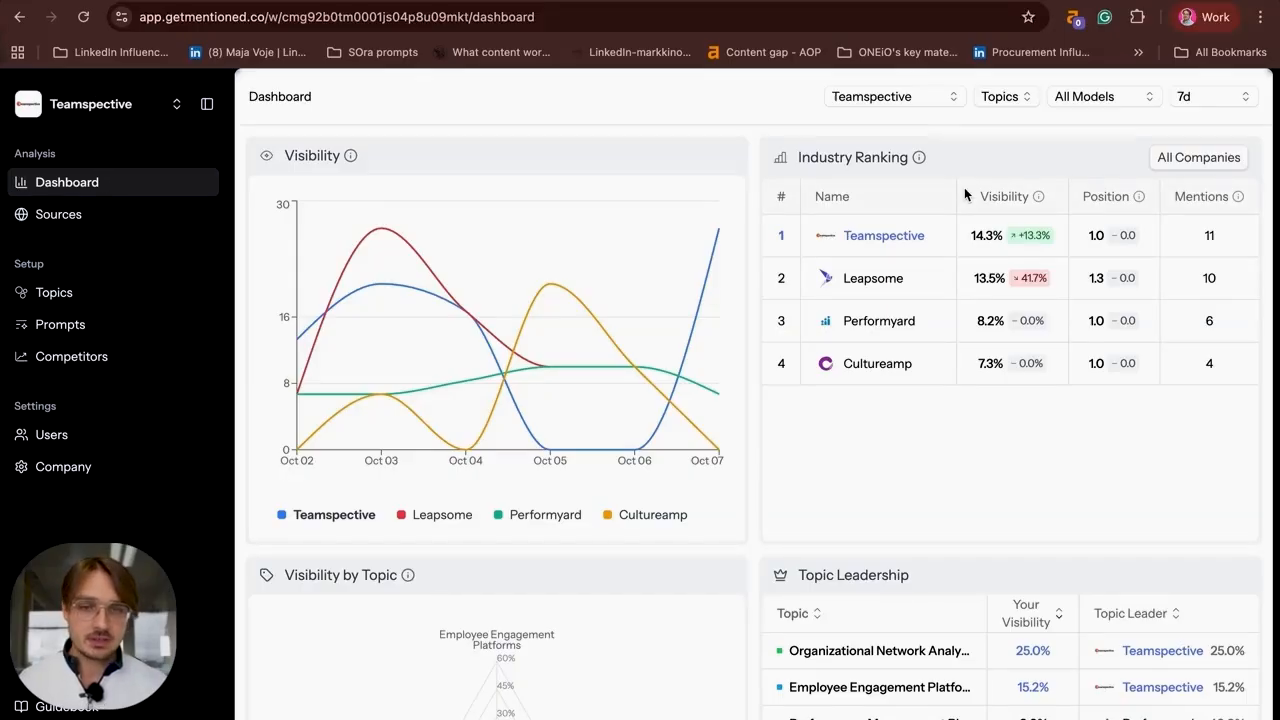
Review the dashboard's Top Sources and open the full Sources list of cited domains
scroll(964, 190, "down", 6)
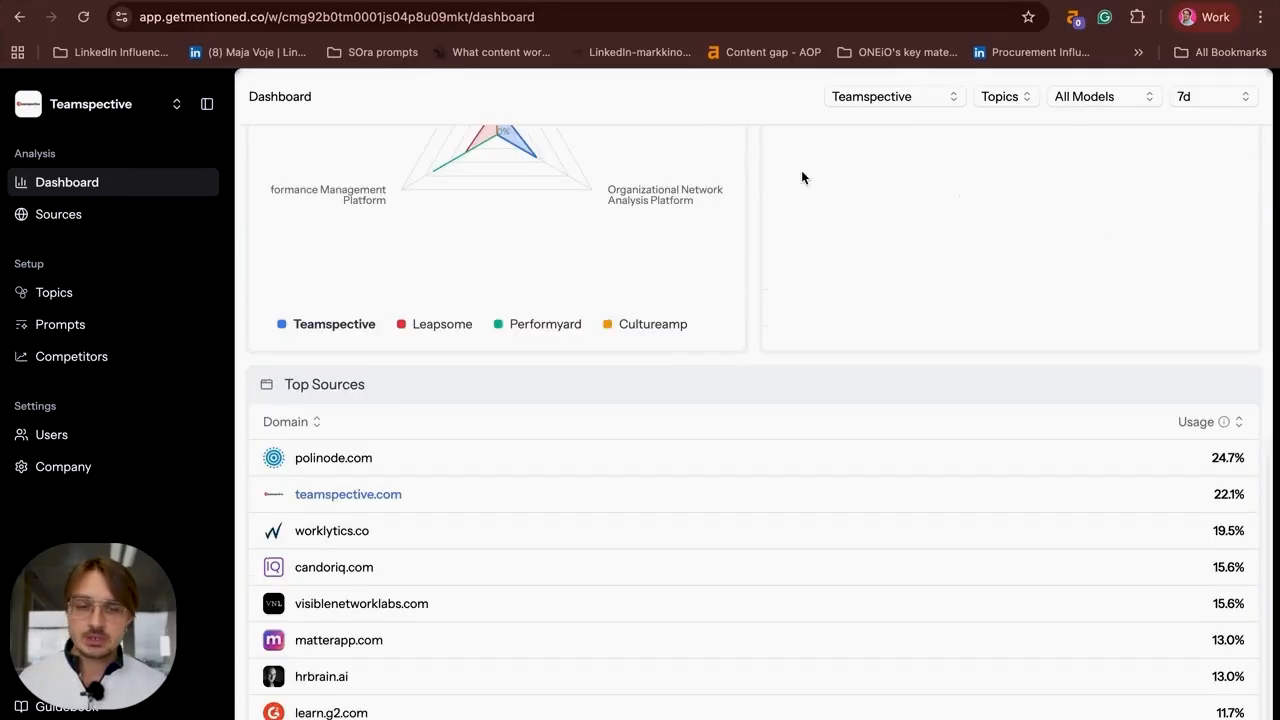
left_click(90, 216)
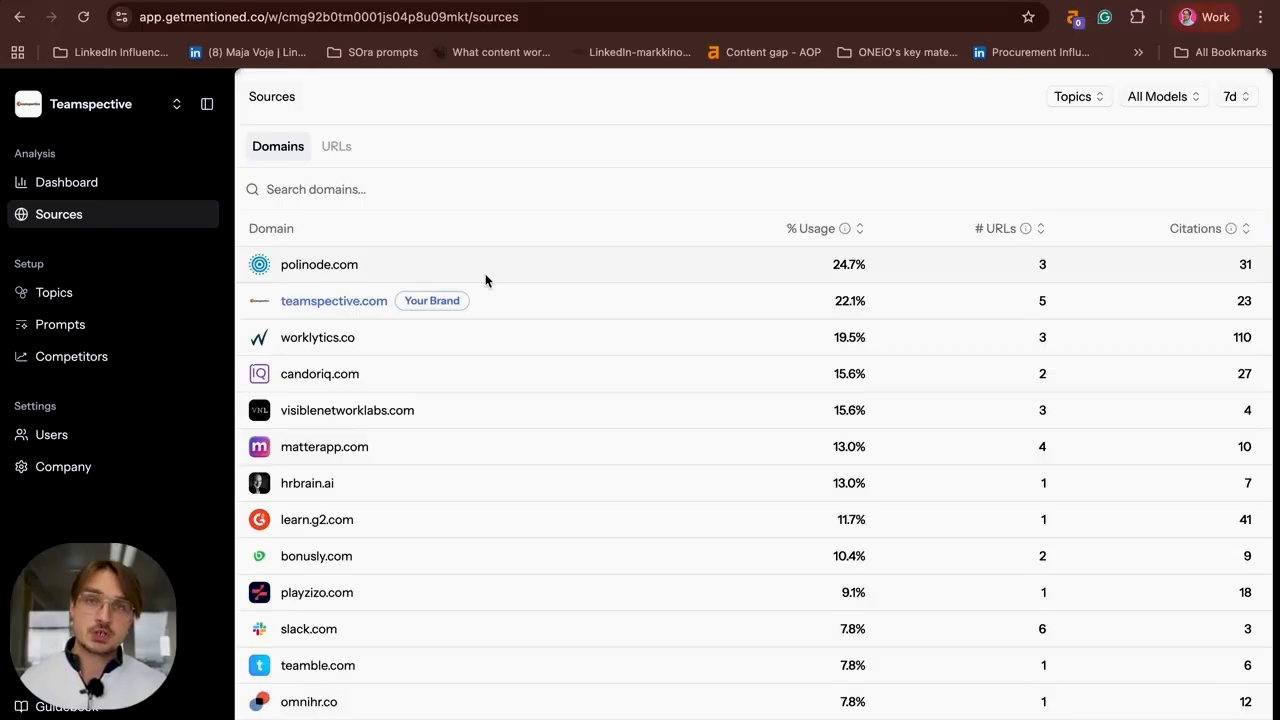
Return to the Dashboard and switch its company filter to Cultureamp
left_click(67, 182)
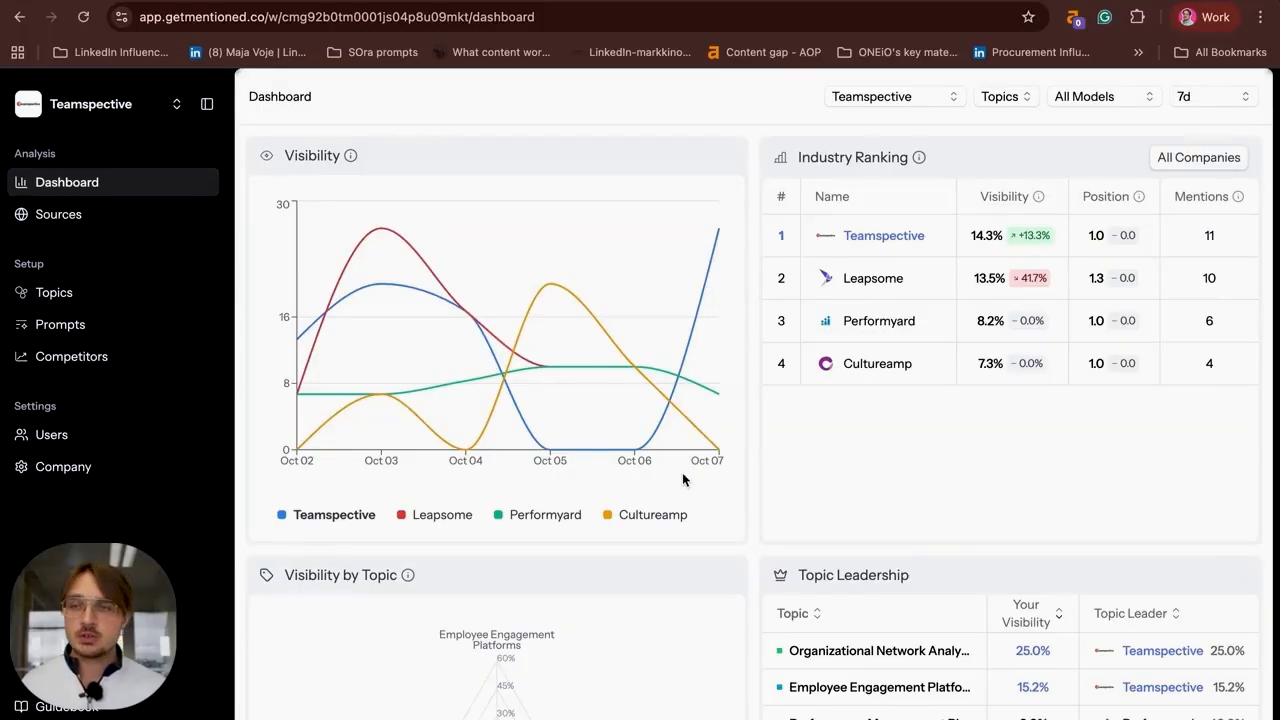
left_click(942, 103)
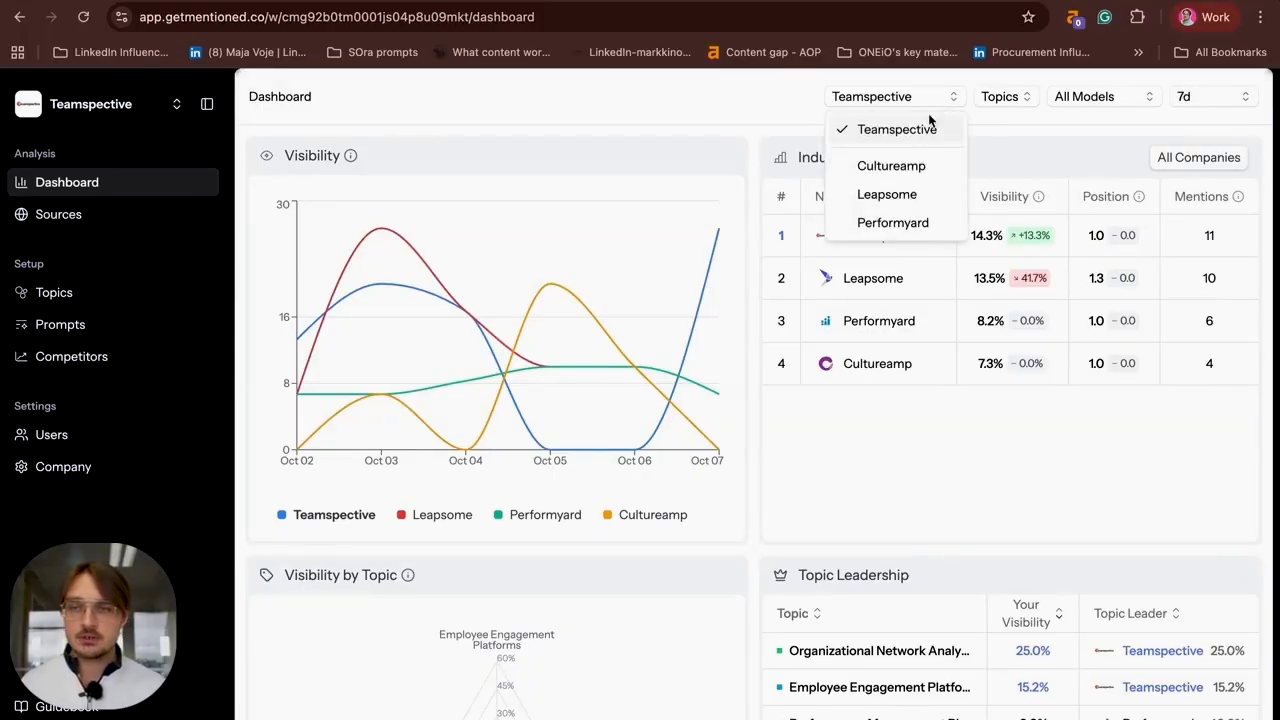
left_click(891, 168)
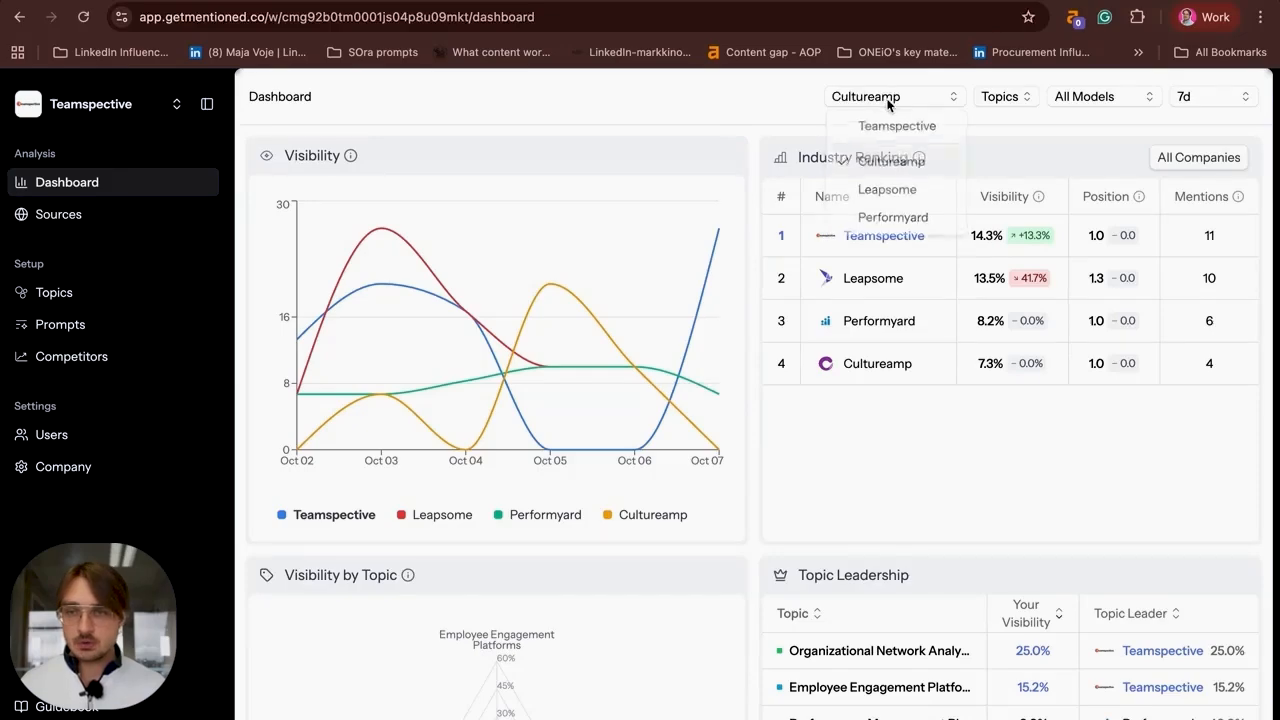
left_click(886, 98)
left_click(891, 174)
Check the dashboard's available topic, AI model and date range filter options without changing them
left_click(1005, 97)
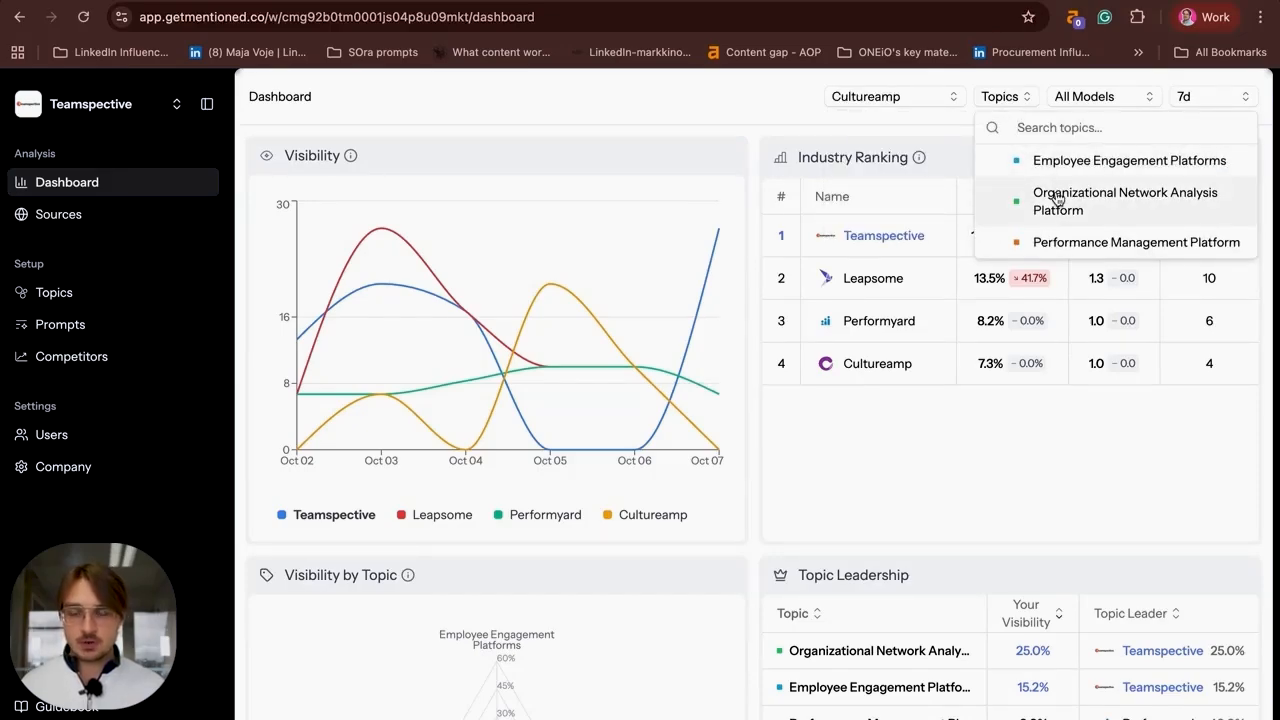
left_click(1115, 97)
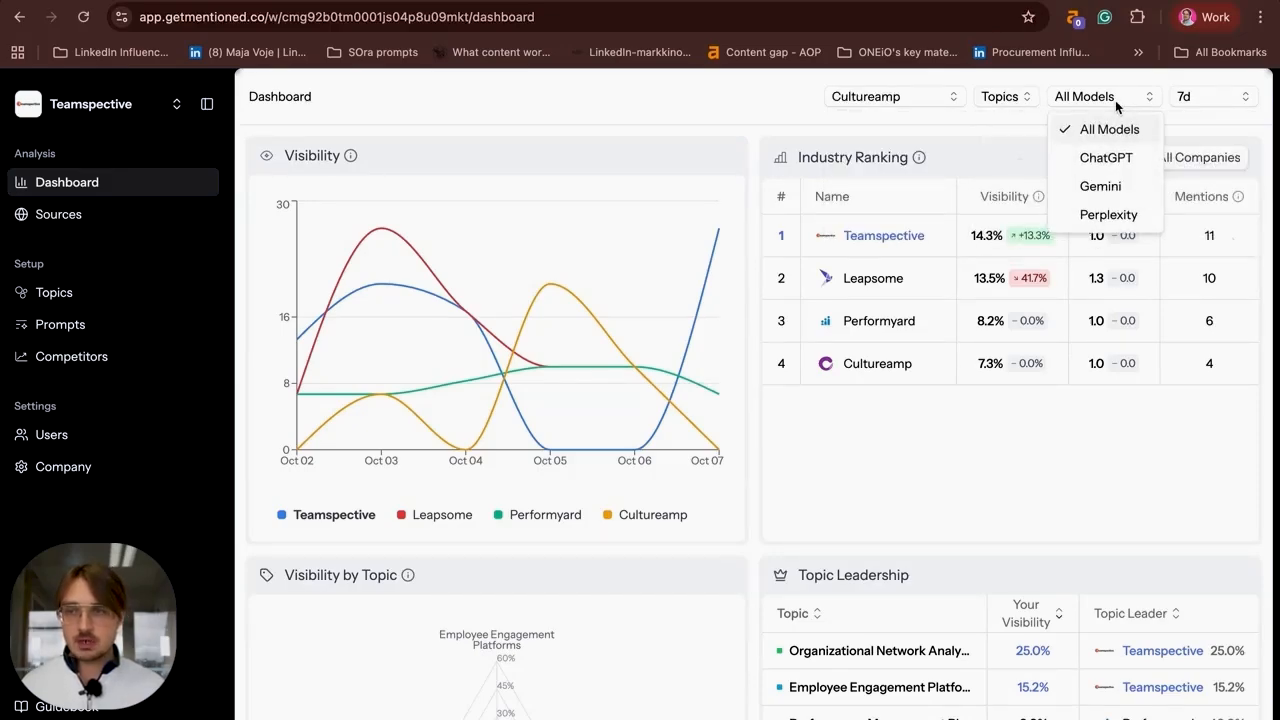
left_click(1210, 96)
left_click(1210, 96)
left_click(1122, 482)
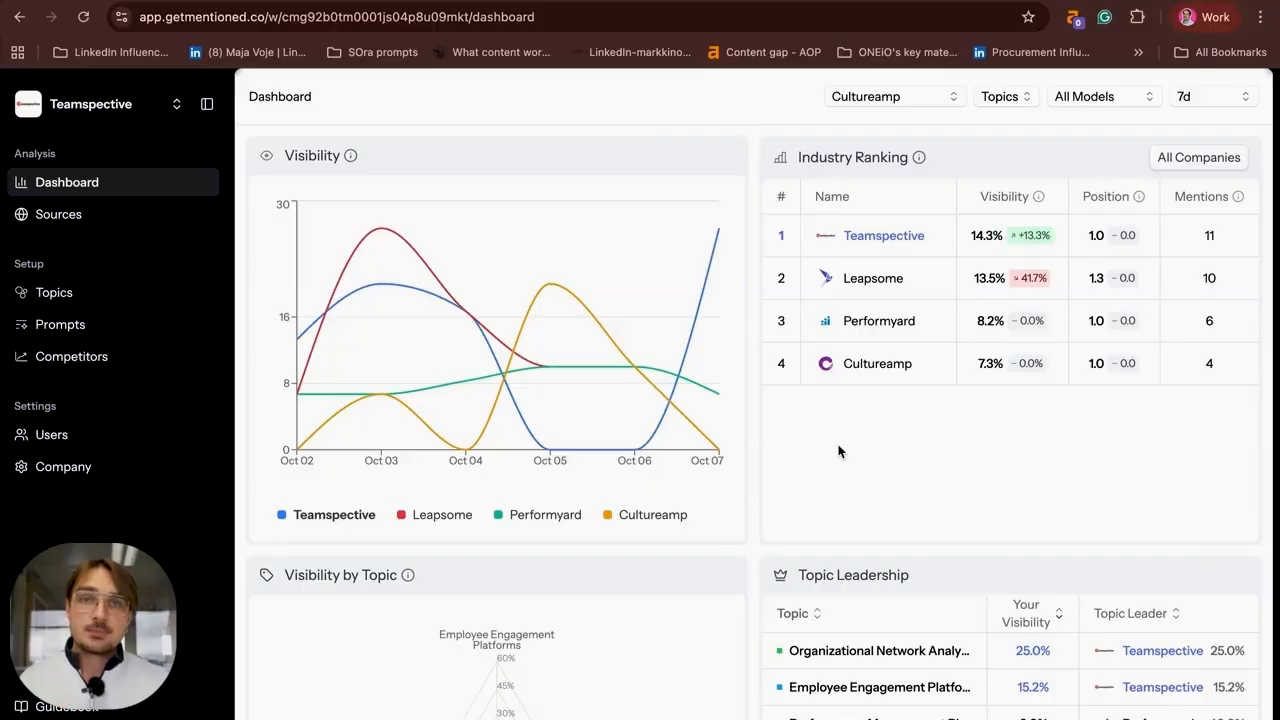
Examine the Visibility by Topic chart for Employee Engagement Platforms and revisit the Sources domain list
scroll(809, 449, "down", 3)
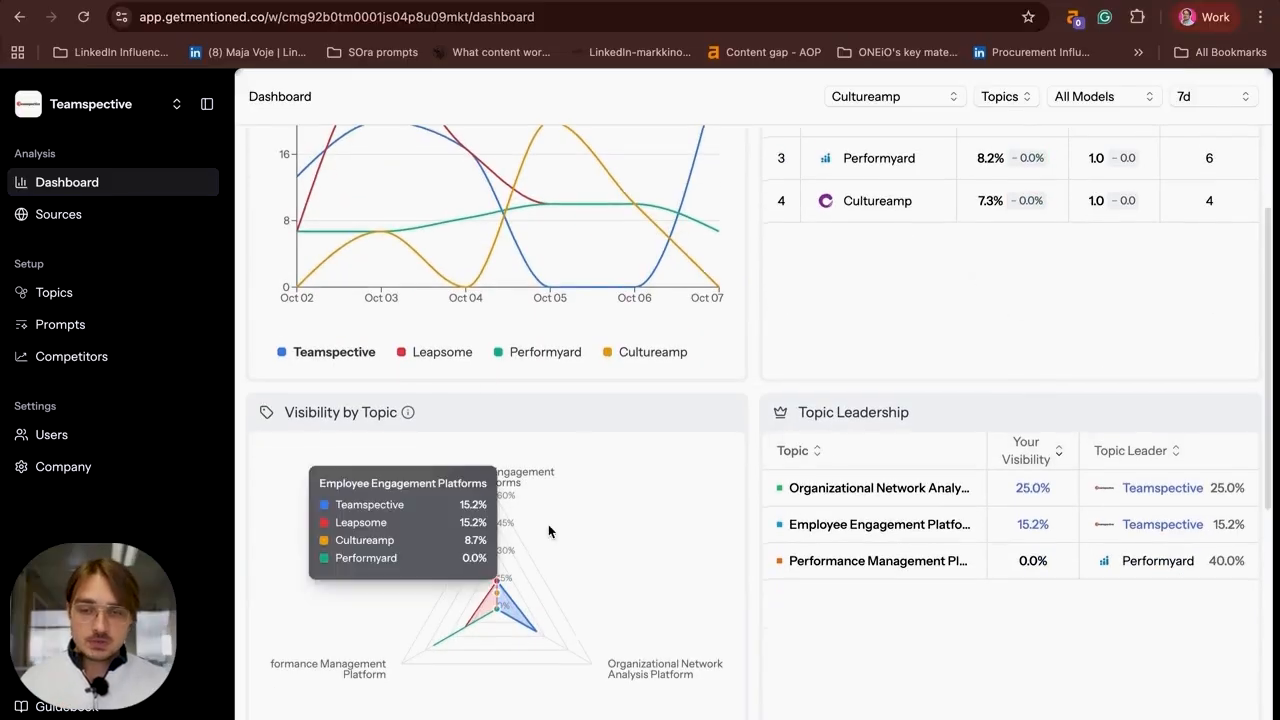
left_click(64, 216)
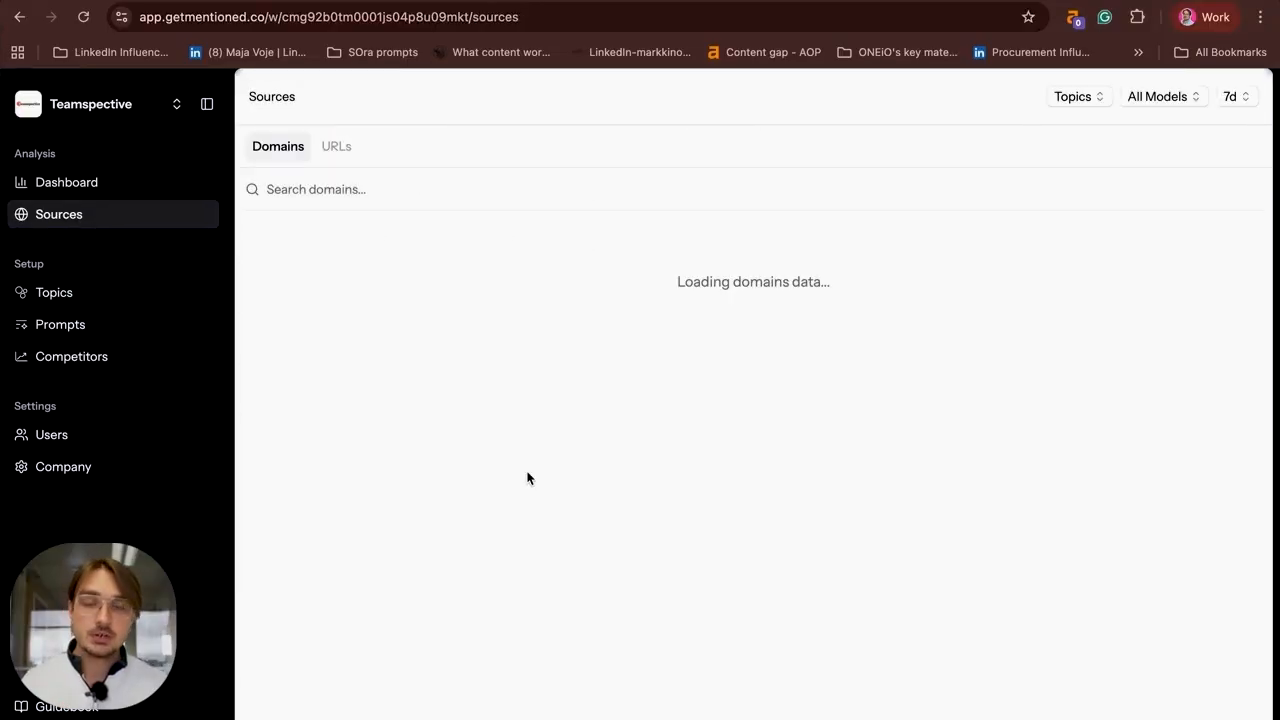
left_click(423, 262)
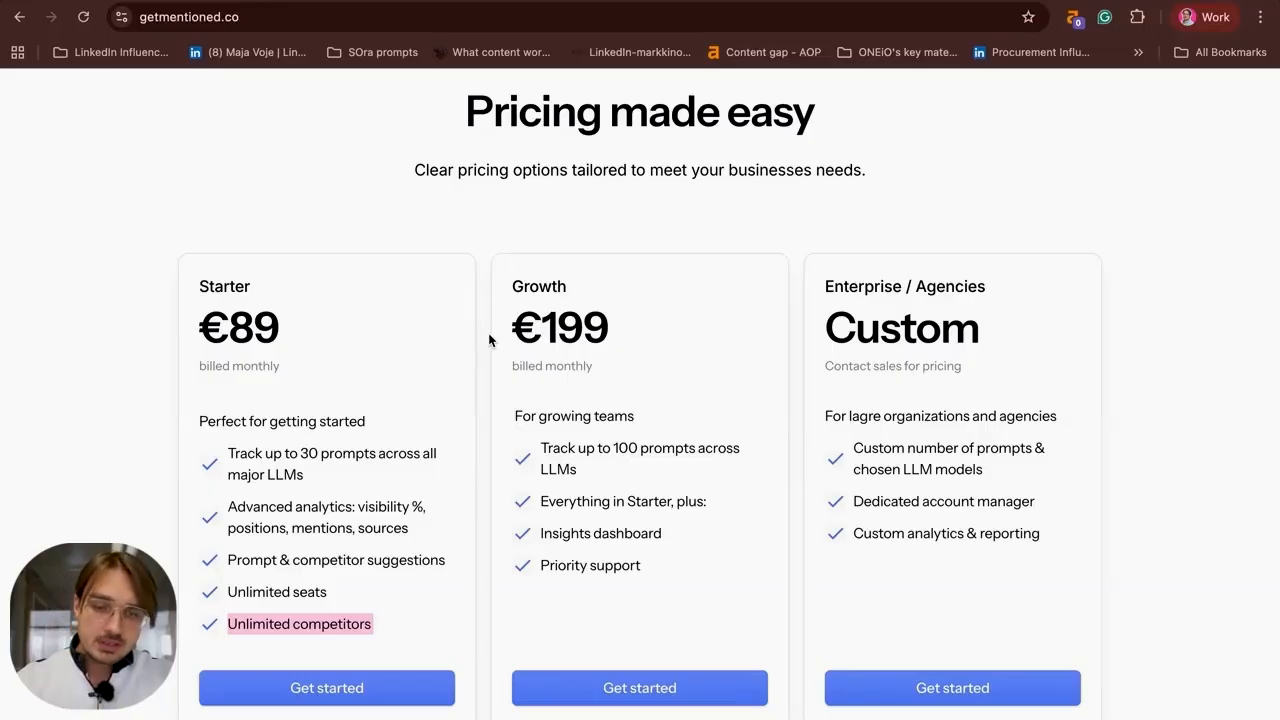
Compare the Starter and Growth prices on the pricing page and examine Starter's prompt, seat and competitor limits
left_click_drag(279, 336, 239, 340)
triple_click(239, 340)
triple_click(551, 319)
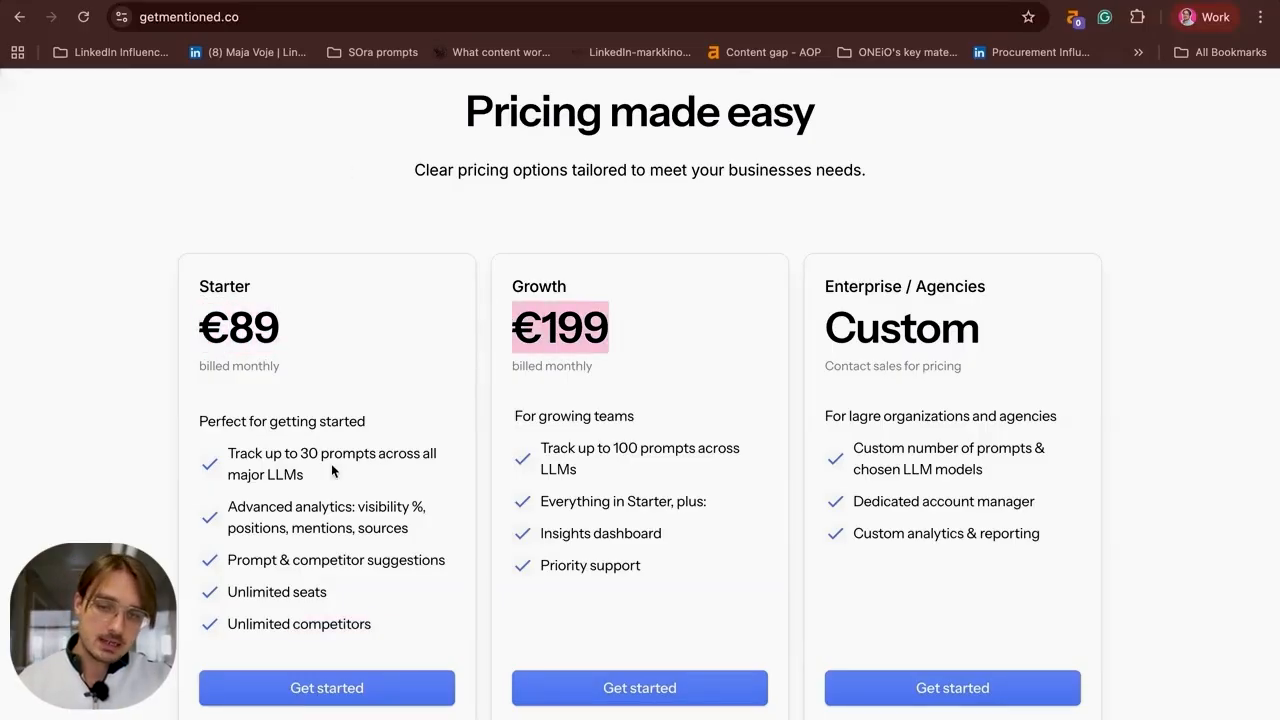
left_click(298, 444)
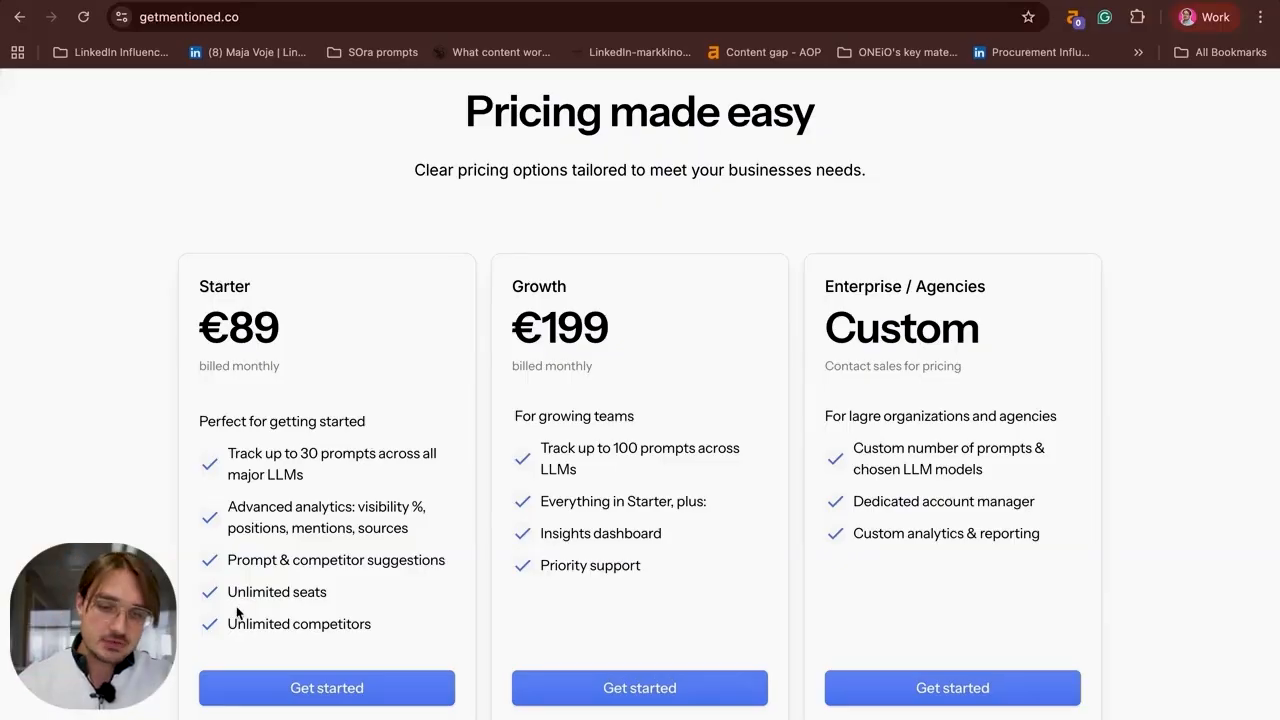
left_click_drag(375, 628, 210, 628)
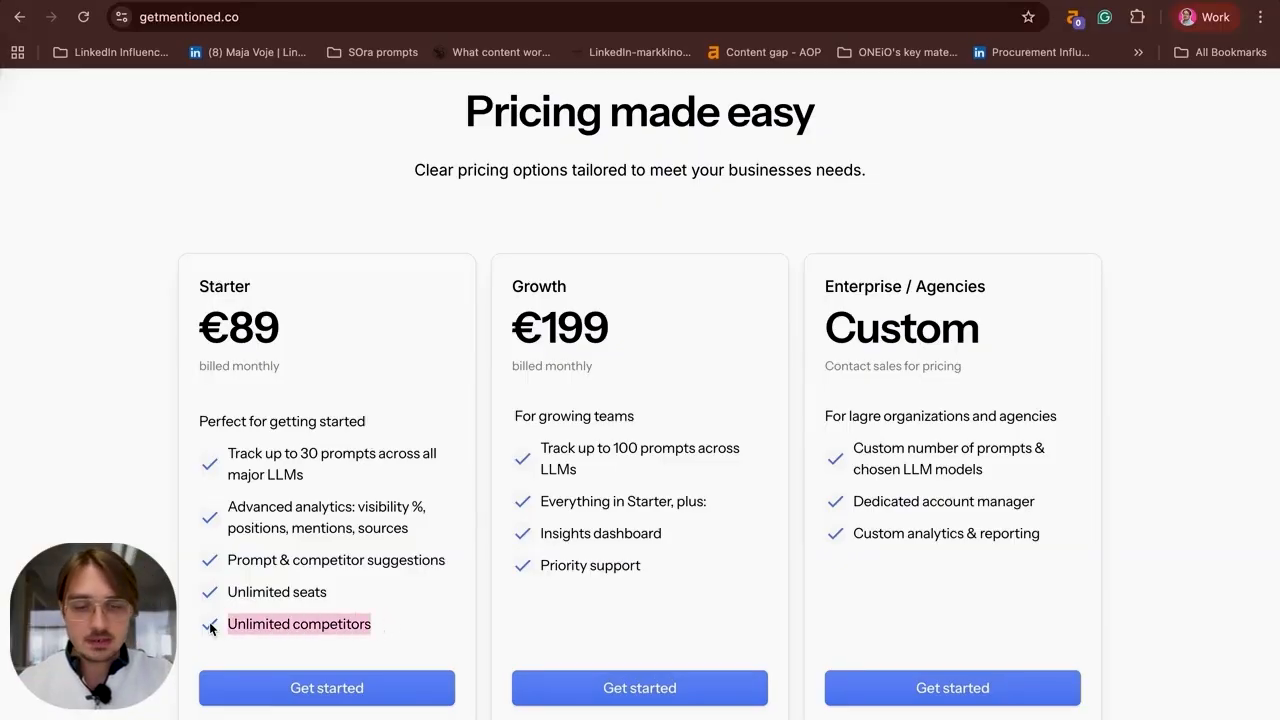
left_click(281, 601)
triple_click(281, 601)
left_click(281, 601)
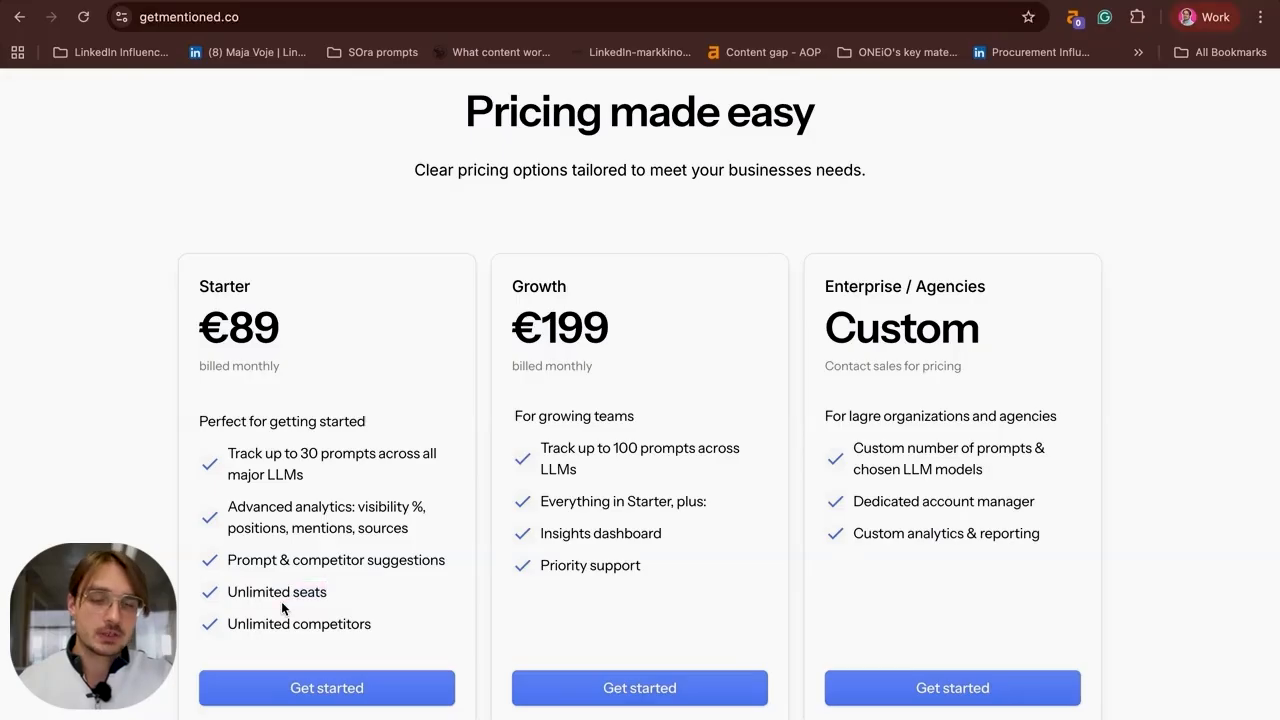